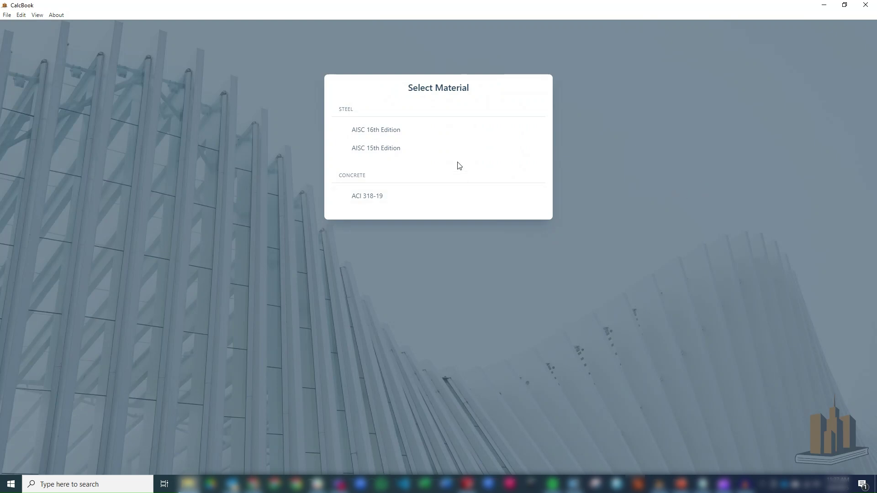
- Start an AISC 15th Edition non-composite Steel Member calculation with only the Ch. D / Ch. E axial check
{"action": "left_click", "coordinate": [460, 148]}
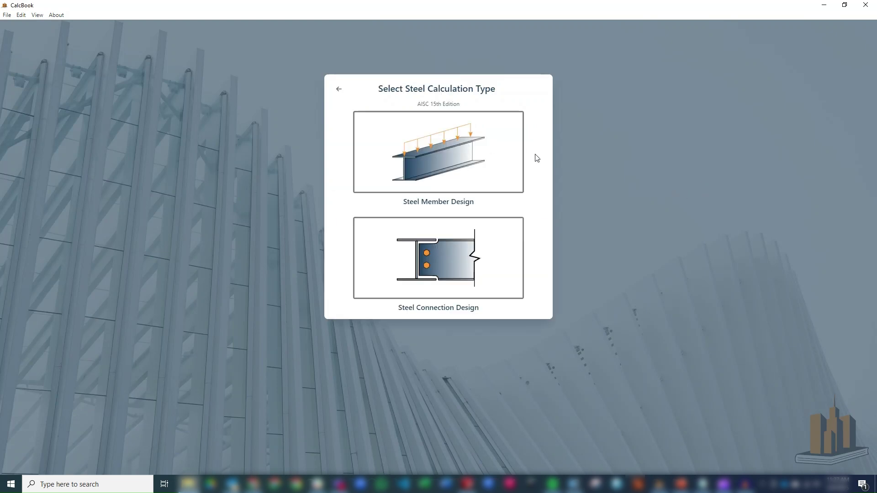
{"action": "left_click", "coordinate": [491, 169]}
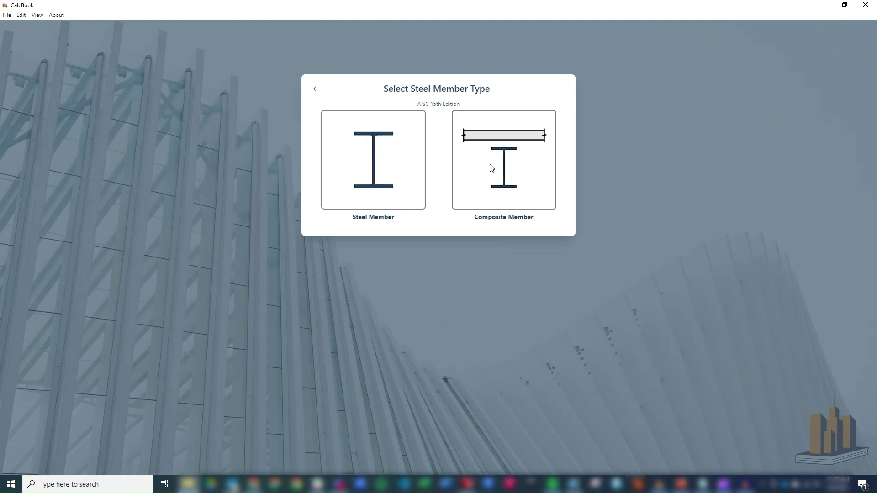
{"action": "left_click", "coordinate": [374, 185]}
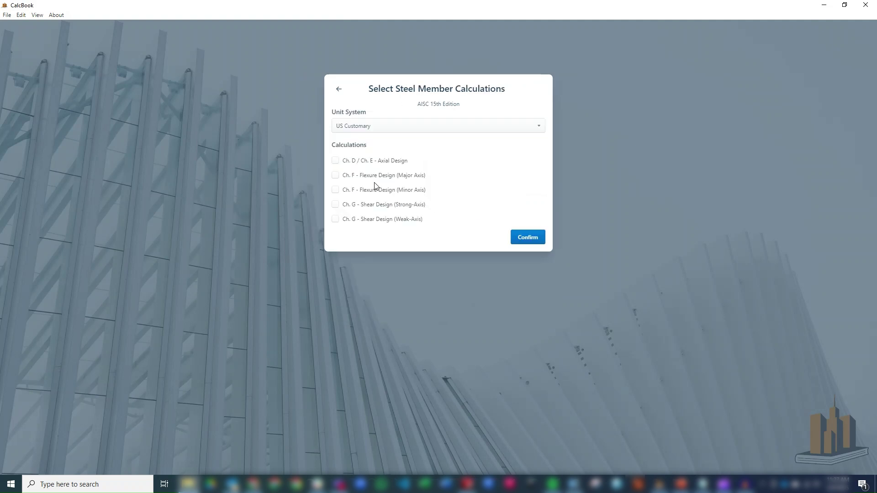
{"action": "left_click", "coordinate": [336, 164]}
- Open the new calculation and set the shape to HSS Rect, section HSS4X4X1/4
{"action": "left_click", "coordinate": [530, 244]}
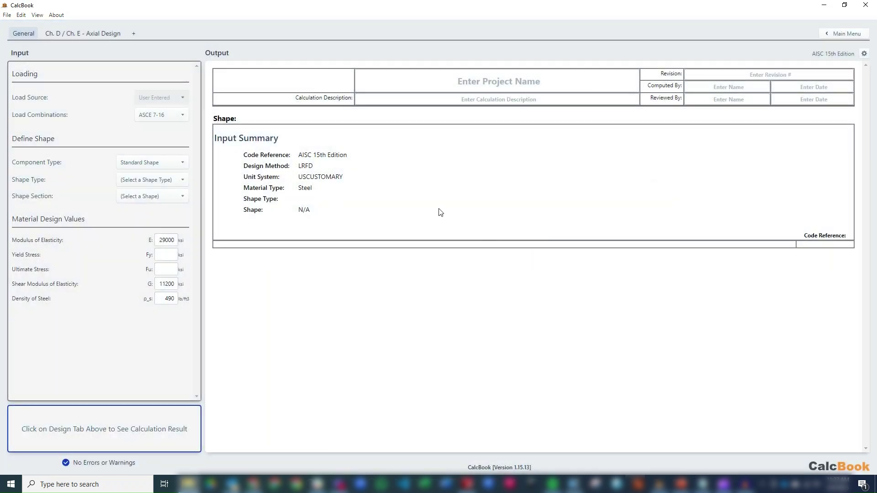
{"action": "mouse_move", "coordinate": [148, 98]}
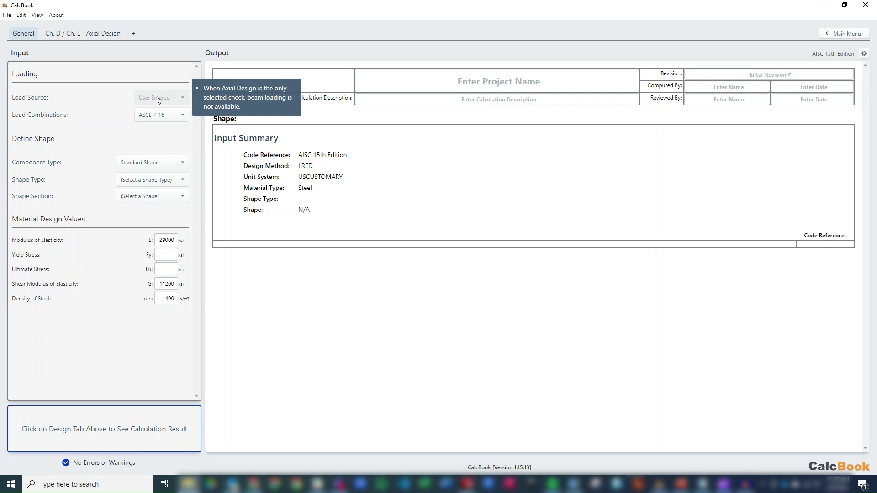
{"action": "mouse_move", "coordinate": [155, 120]}
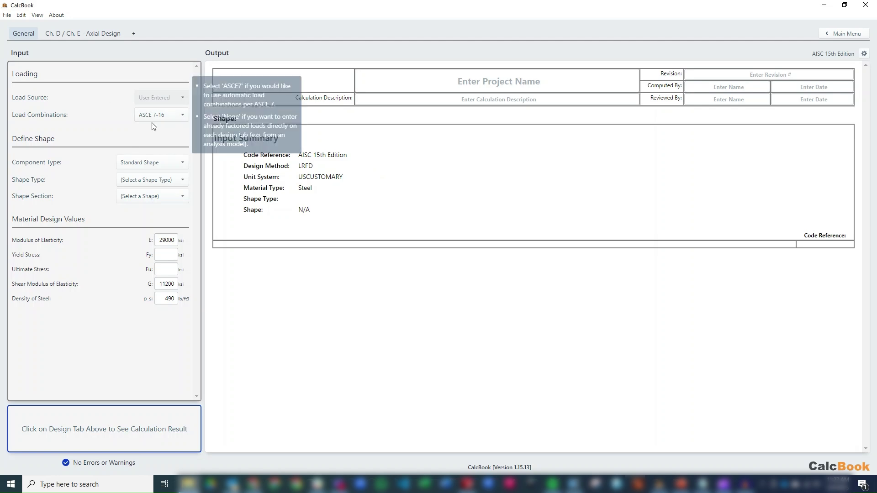
{"action": "left_click", "coordinate": [121, 181]}
{"action": "left_click", "coordinate": [151, 284]}
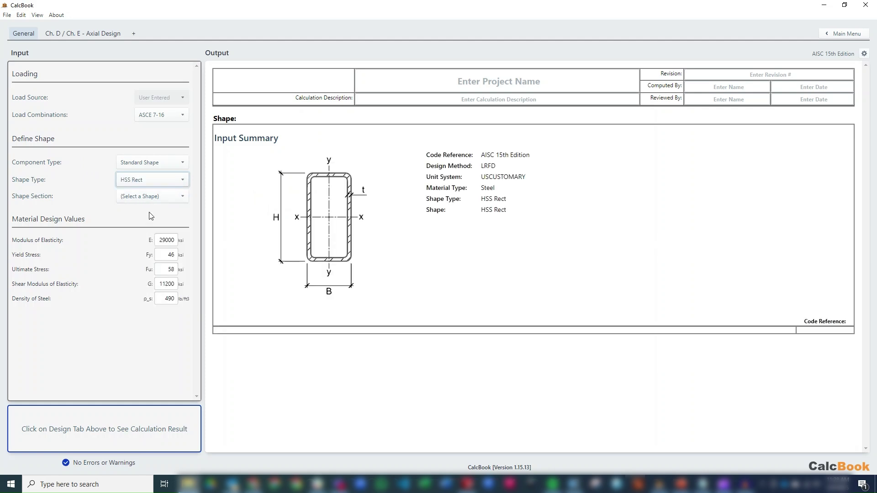
{"action": "left_click", "coordinate": [151, 197]}
{"action": "scroll", "coordinate": [160, 262], "scroll_direction": "down", "scroll_amount": 8}
{"action": "scroll", "coordinate": [165, 266], "scroll_direction": "down", "scroll_amount": 10}
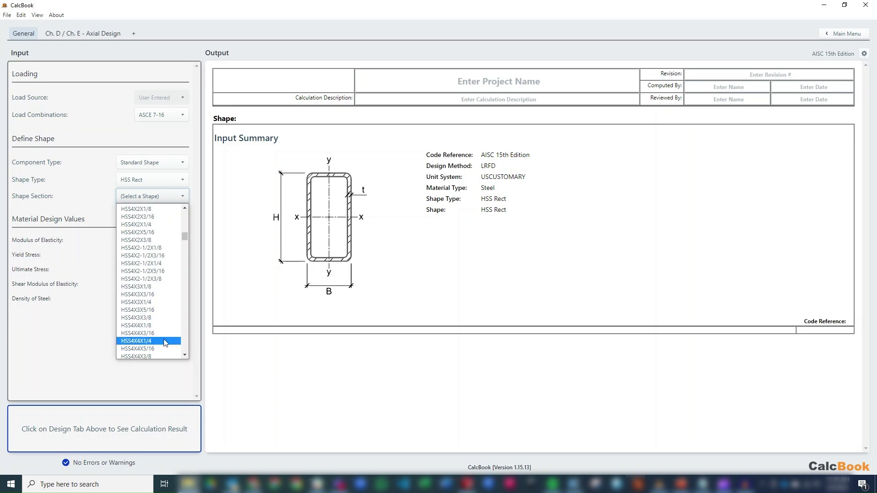
{"action": "left_click", "coordinate": [166, 341]}
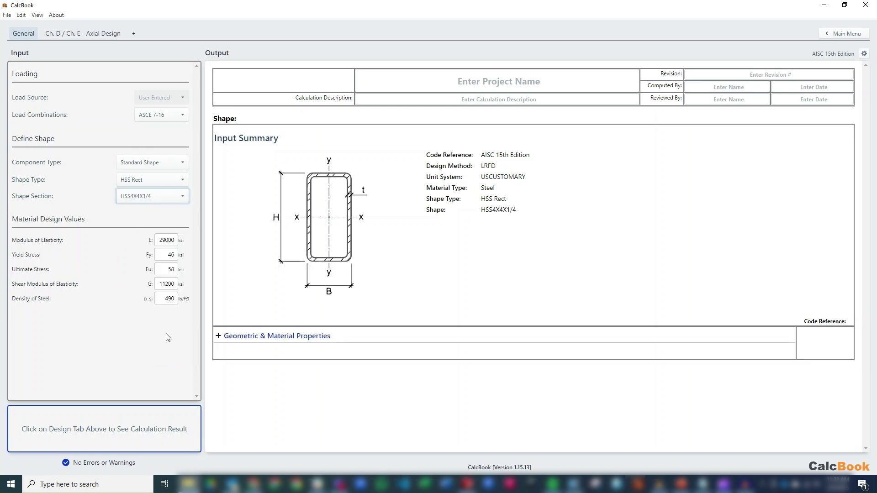
- Expand Geometric & Material Properties to show gross area 3.37 in² and self-weight 12.21 lbs/ft
{"action": "left_click", "coordinate": [305, 341]}
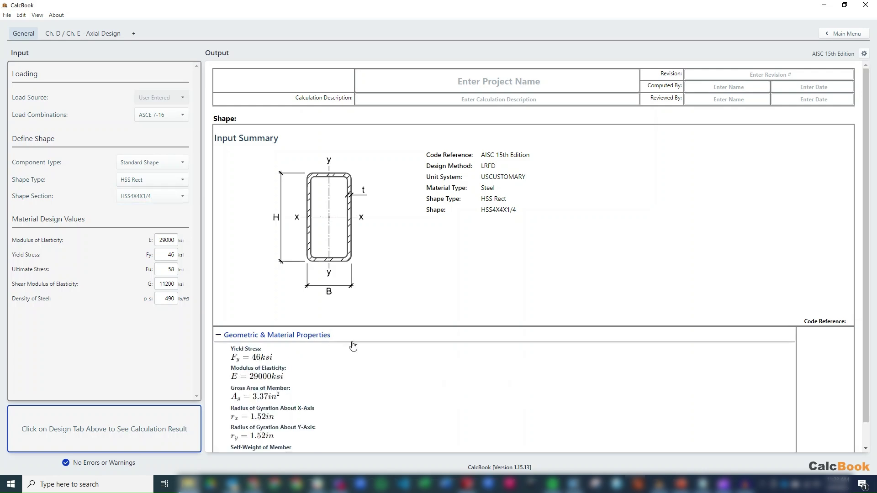
{"action": "scroll", "coordinate": [354, 347], "scroll_direction": "down", "scroll_amount": 1}
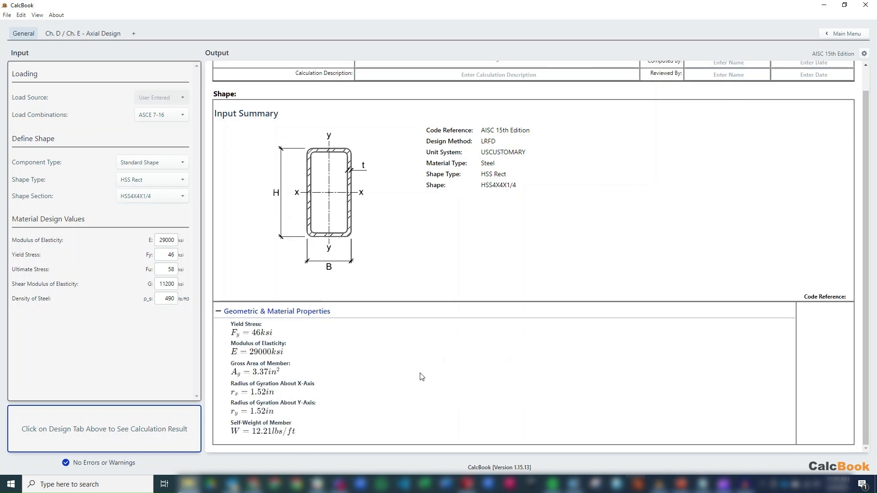
{"action": "scroll", "coordinate": [311, 139], "scroll_direction": "up", "scroll_amount": 1}
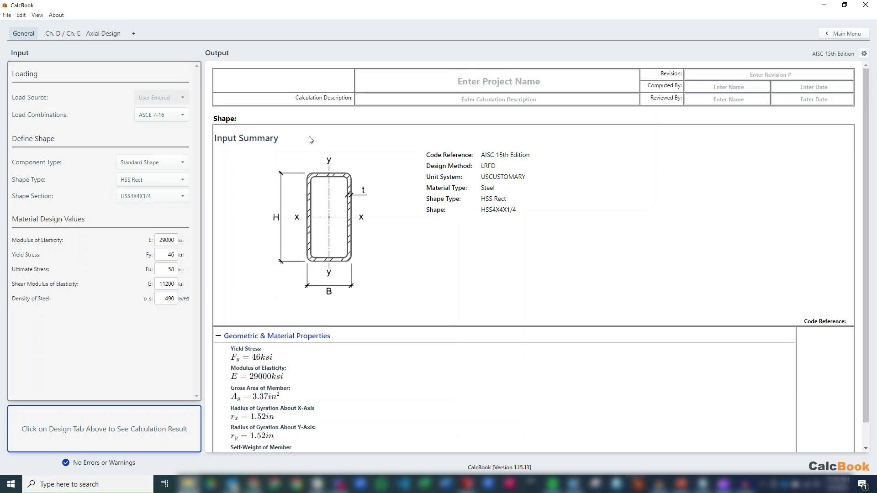
- On the Axial Design tab, set unbraced lengths Lx and Ly to 9.25 ft
{"action": "left_click", "coordinate": [79, 34]}
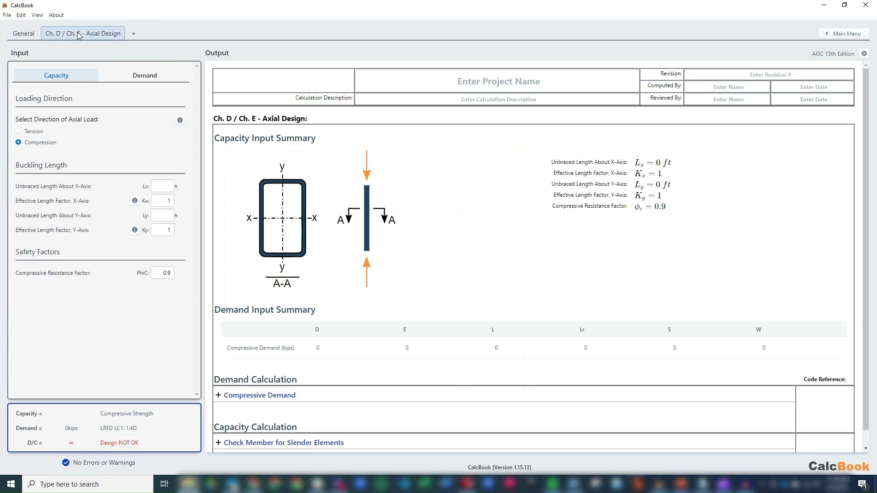
{"action": "left_click", "coordinate": [179, 120]}
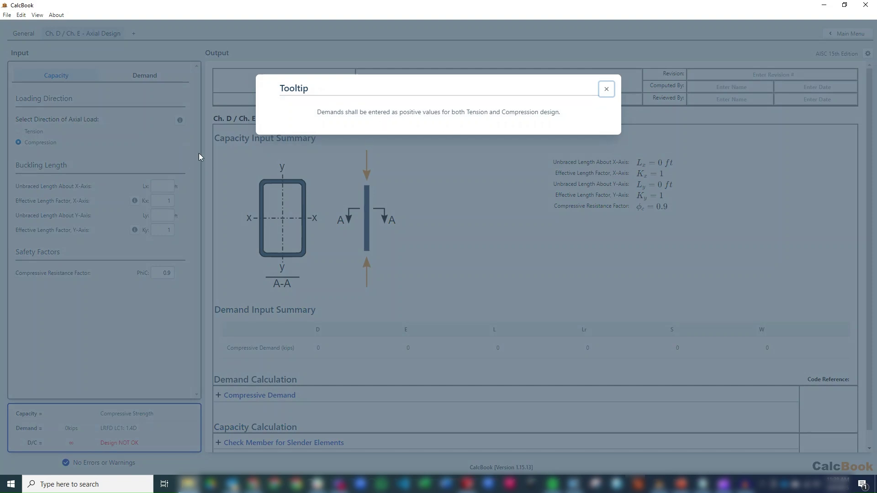
{"action": "left_click", "coordinate": [503, 213]}
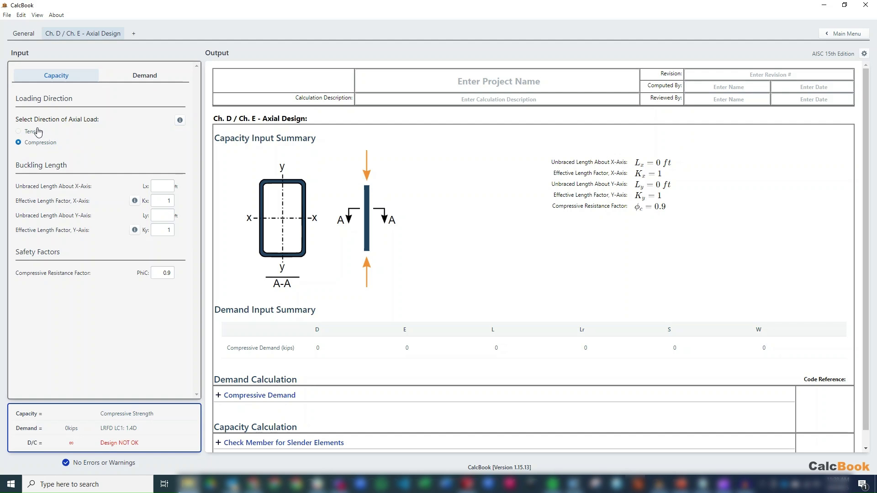
{"action": "left_click", "coordinate": [162, 184]}
{"action": "left_click", "coordinate": [164, 215]}
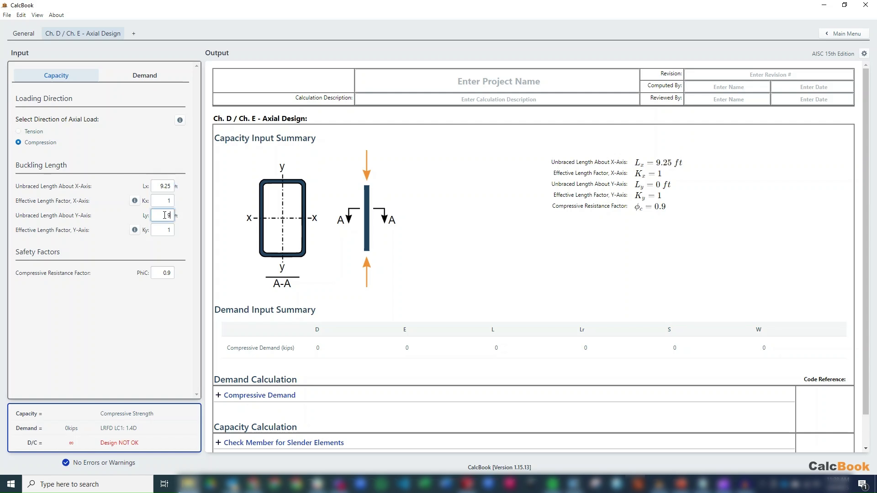
{"action": "left_click", "coordinate": [187, 255]}
{"action": "scroll", "coordinate": [450, 257], "scroll_direction": "down", "scroll_amount": 1}
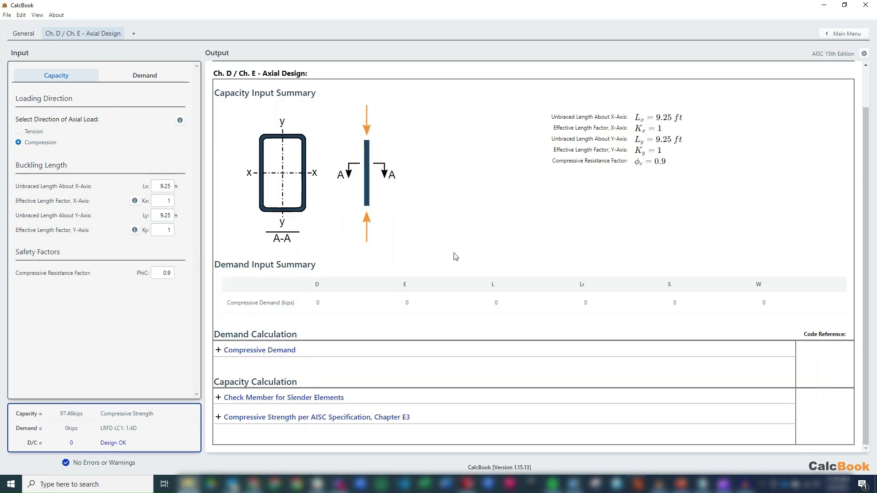
- Enter an 85.5 kip seismic load E as the compressive demand
{"action": "left_click", "coordinate": [167, 78]}
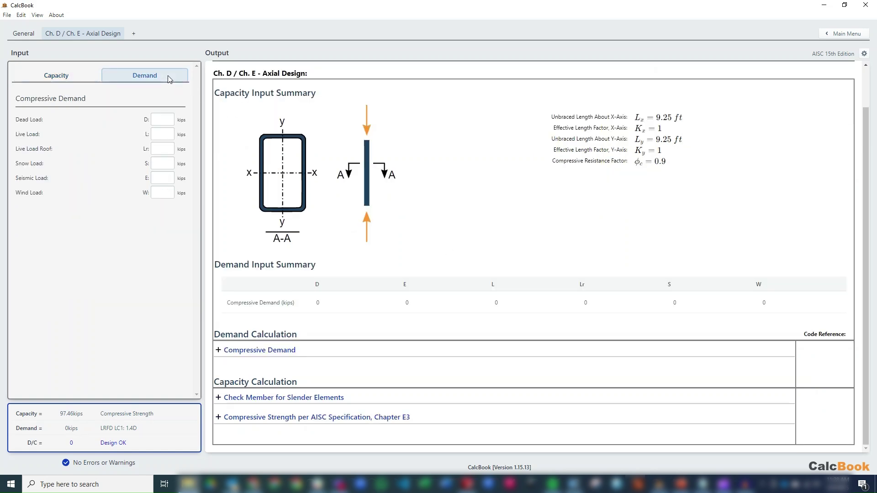
{"action": "left_click", "coordinate": [169, 177]}
{"action": "left_click", "coordinate": [175, 248]}
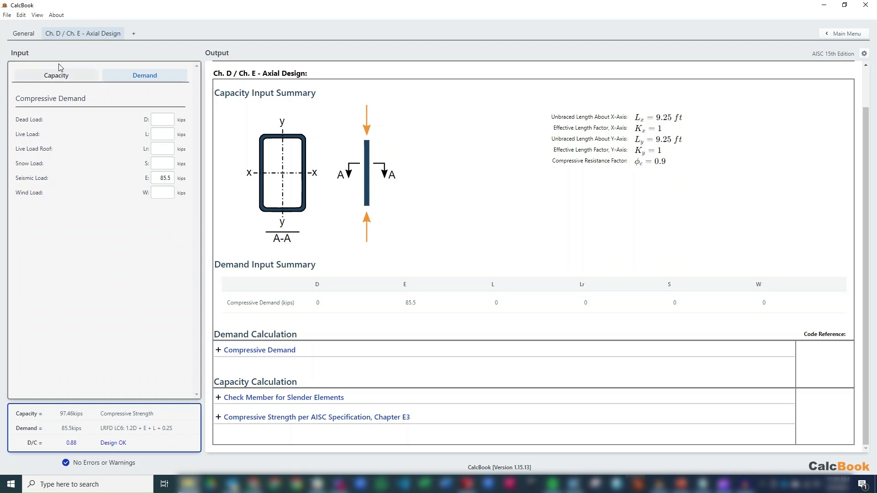
{"action": "left_click", "coordinate": [59, 78]}
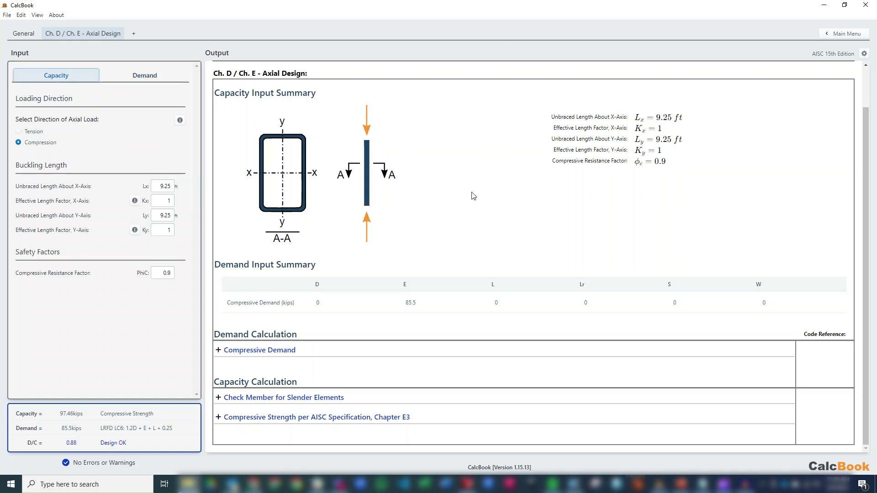
- Expand the Compressive Demand details and the slender-element wall width-to-thickness check
{"action": "left_click", "coordinate": [256, 350]}
{"action": "scroll", "coordinate": [368, 246], "scroll_direction": "down", "scroll_amount": 1}
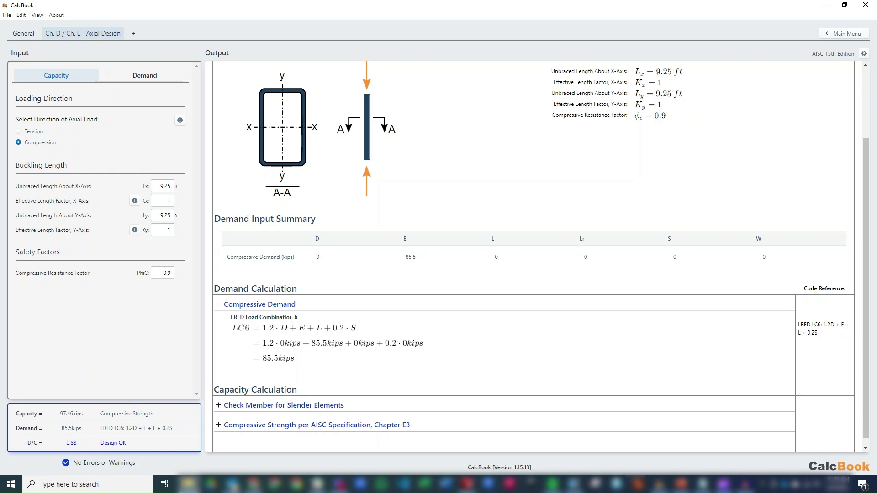
{"action": "scroll", "coordinate": [320, 364], "scroll_direction": "down", "scroll_amount": 1}
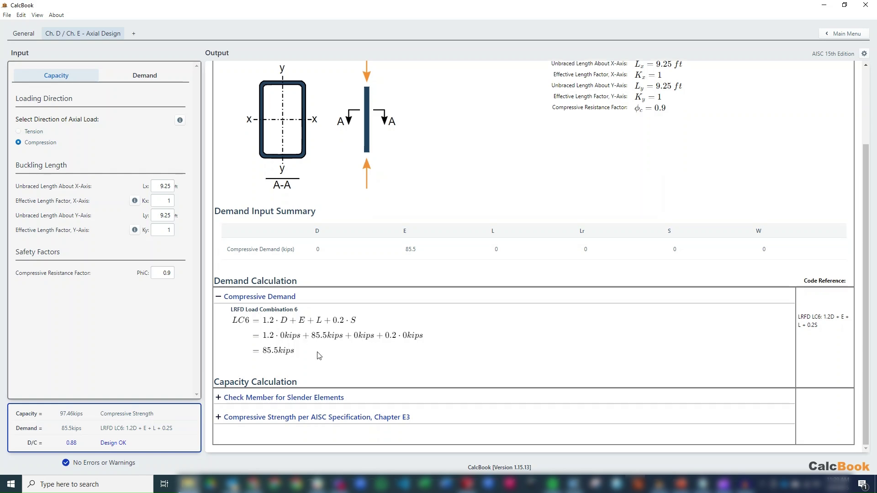
{"action": "left_click", "coordinate": [306, 397]}
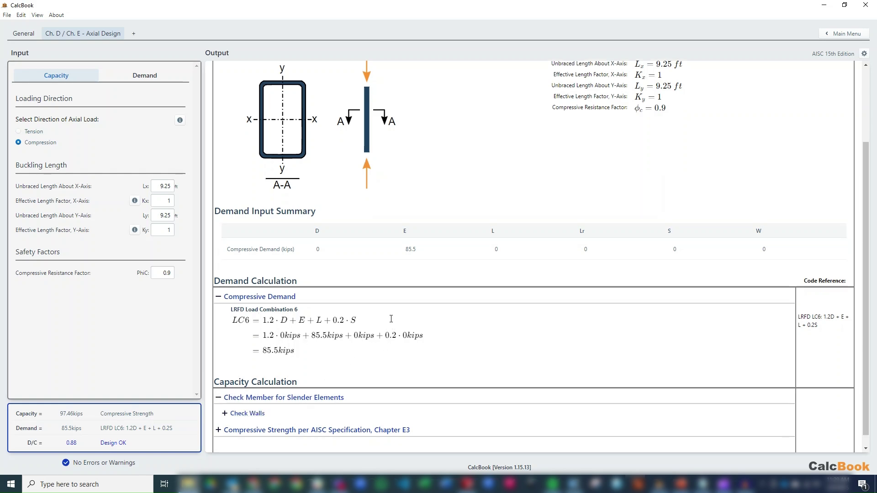
{"action": "scroll", "coordinate": [374, 334], "scroll_direction": "down", "scroll_amount": 1}
{"action": "left_click", "coordinate": [277, 400]}
{"action": "scroll", "coordinate": [368, 312], "scroll_direction": "down", "scroll_amount": 4}
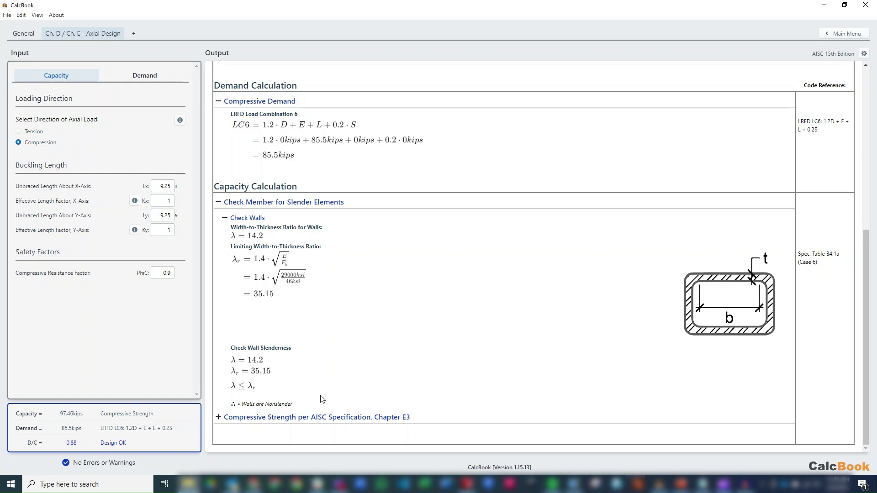
- Expand the Chapter E3 section with its E2 limiting slenderness and elastic buckling stress calculations
{"action": "left_click", "coordinate": [403, 417]}
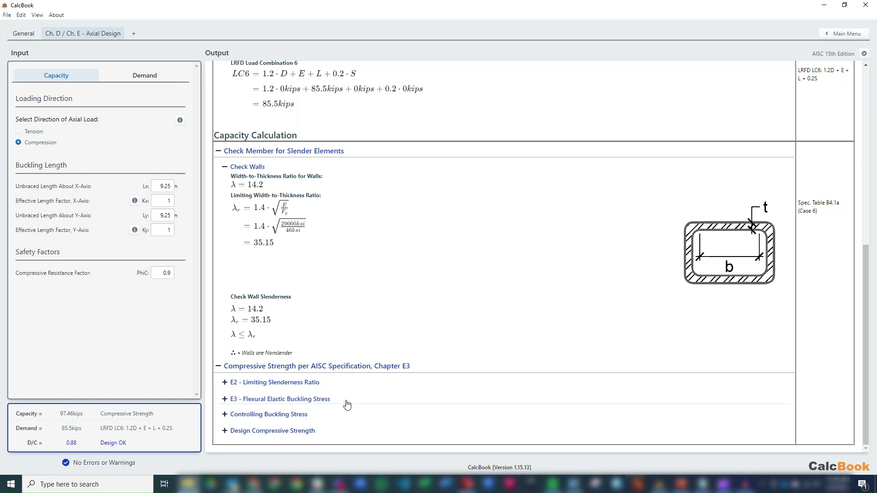
{"action": "left_click", "coordinate": [357, 385]}
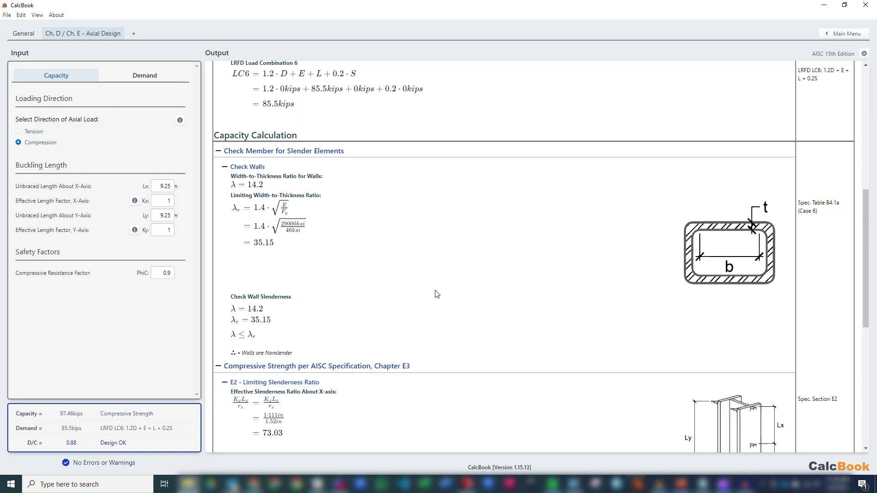
{"action": "scroll", "coordinate": [439, 294], "scroll_direction": "down", "scroll_amount": 5}
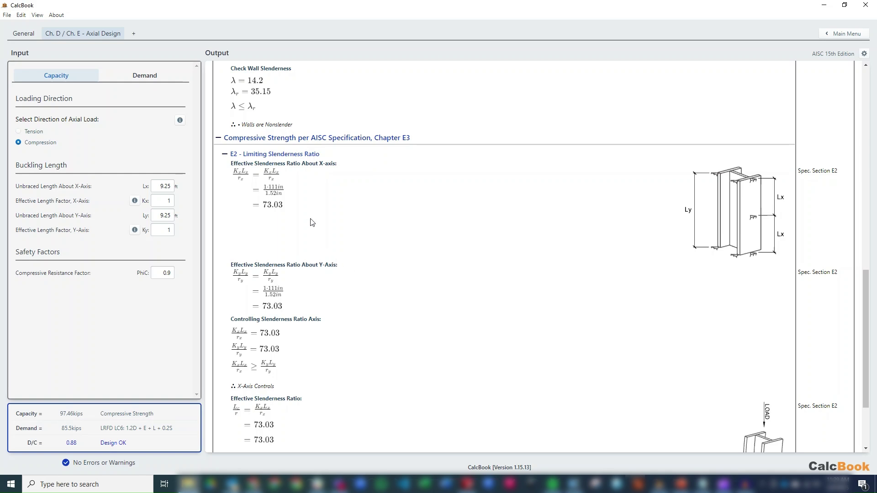
{"action": "scroll", "coordinate": [320, 222], "scroll_direction": "down", "scroll_amount": 3}
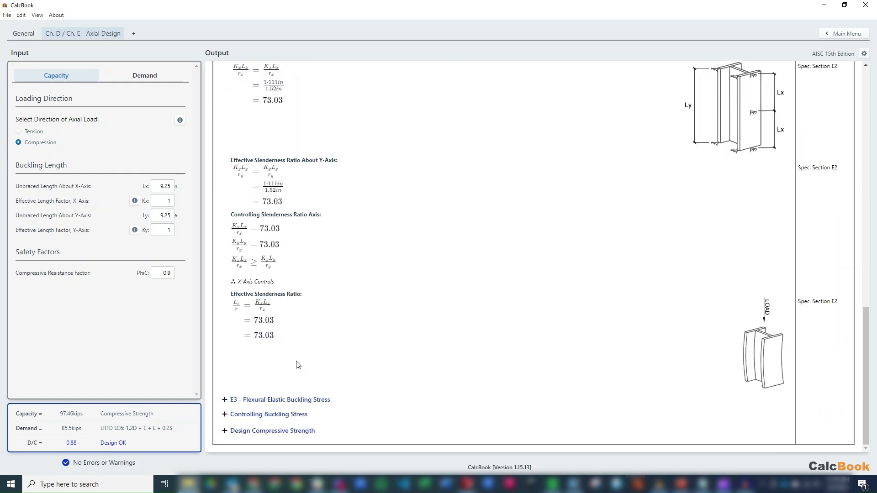
{"action": "left_click", "coordinate": [294, 401]}
{"action": "scroll", "coordinate": [366, 299], "scroll_direction": "down", "scroll_amount": 2}
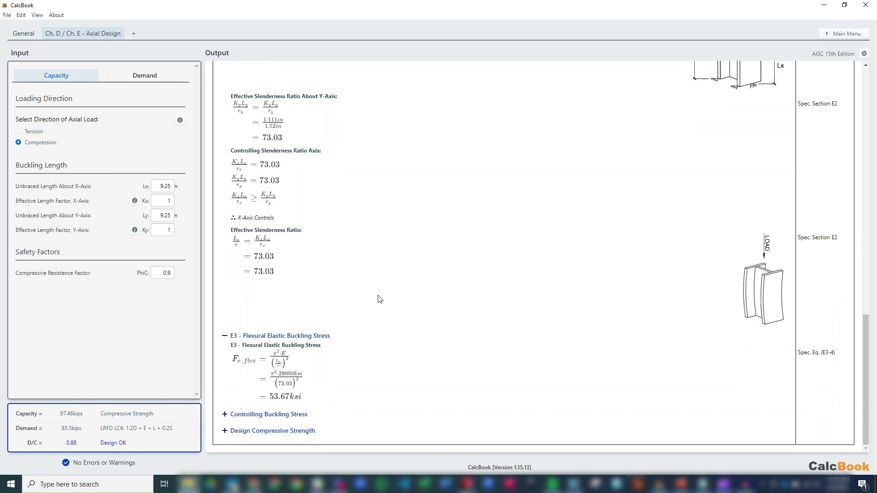
- Expand the critical stress and design strength calculations, showing Fcr 32.13 ksi and φPn 97.46 kips
{"action": "left_click", "coordinate": [314, 414]}
{"action": "scroll", "coordinate": [388, 249], "scroll_direction": "down", "scroll_amount": 5}
{"action": "scroll", "coordinate": [389, 304], "scroll_direction": "down", "scroll_amount": 2}
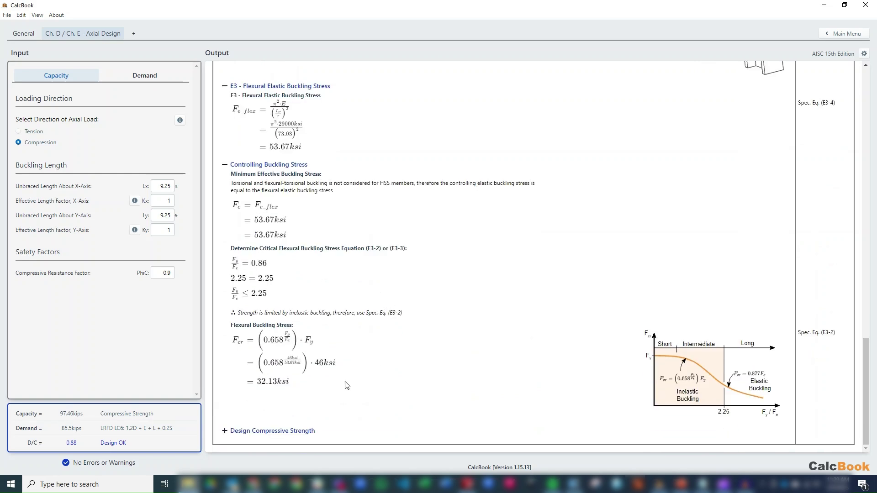
{"action": "left_click", "coordinate": [301, 431]}
{"action": "scroll", "coordinate": [402, 247], "scroll_direction": "down", "scroll_amount": 3}
{"action": "scroll", "coordinate": [402, 247], "scroll_direction": "down", "scroll_amount": 1}
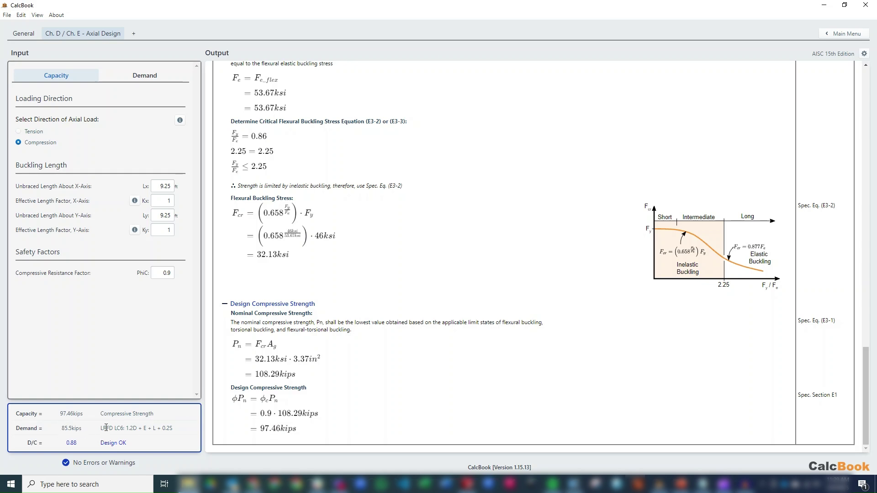
- Try the lighter HSS4X4X3/16 section and check its axial design result
{"action": "left_click", "coordinate": [24, 33]}
{"action": "left_click", "coordinate": [158, 197]}
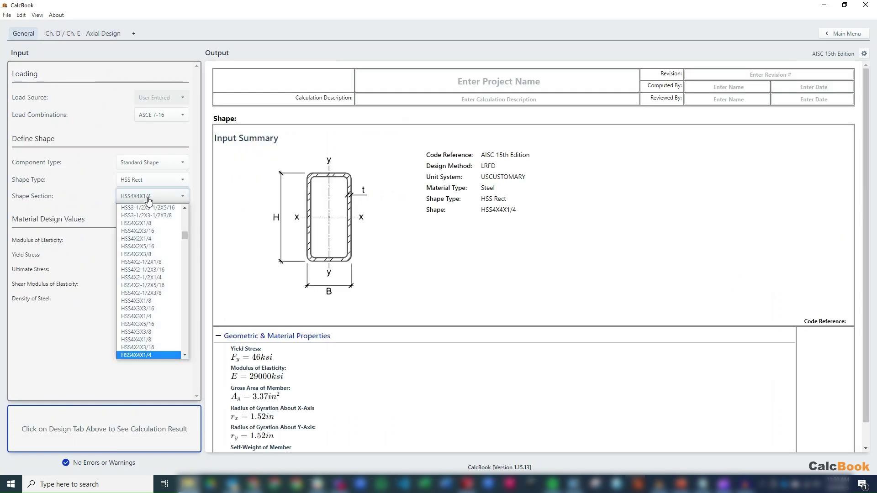
{"action": "left_click", "coordinate": [161, 348]}
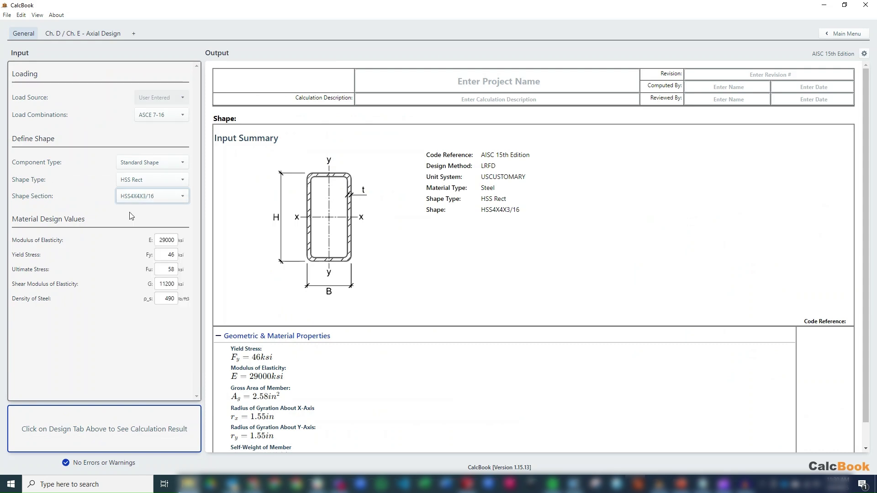
{"action": "left_click", "coordinate": [98, 33]}
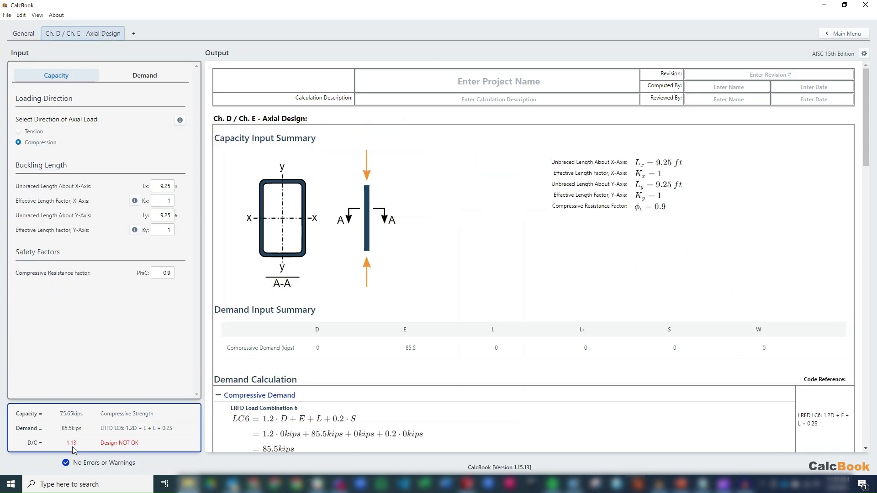
- Try the thinner HSS4X4X1/8 section, which fails at D/C 1.63
{"action": "left_click", "coordinate": [26, 35]}
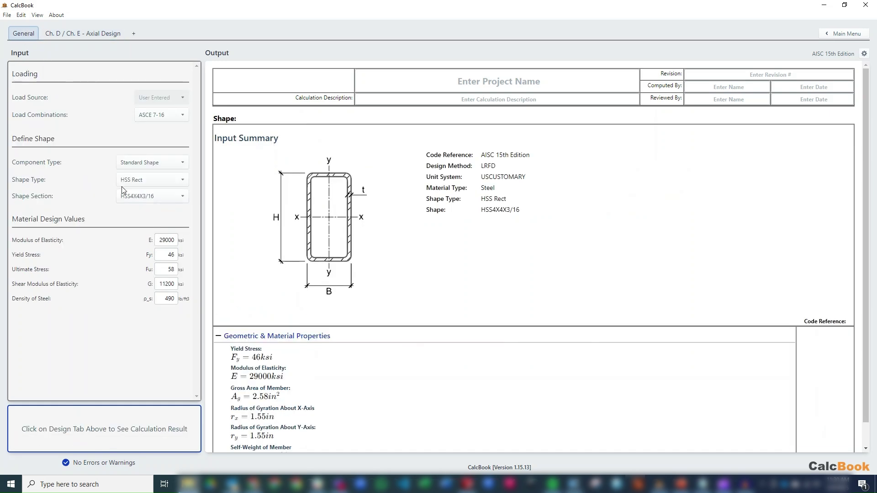
{"action": "left_click", "coordinate": [178, 201]}
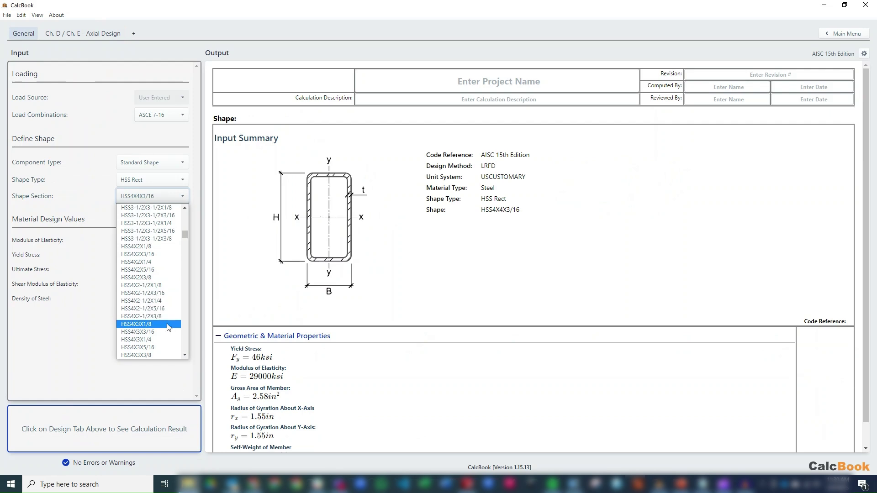
{"action": "scroll", "coordinate": [168, 326], "scroll_direction": "down", "scroll_amount": 2}
{"action": "left_click", "coordinate": [162, 276]}
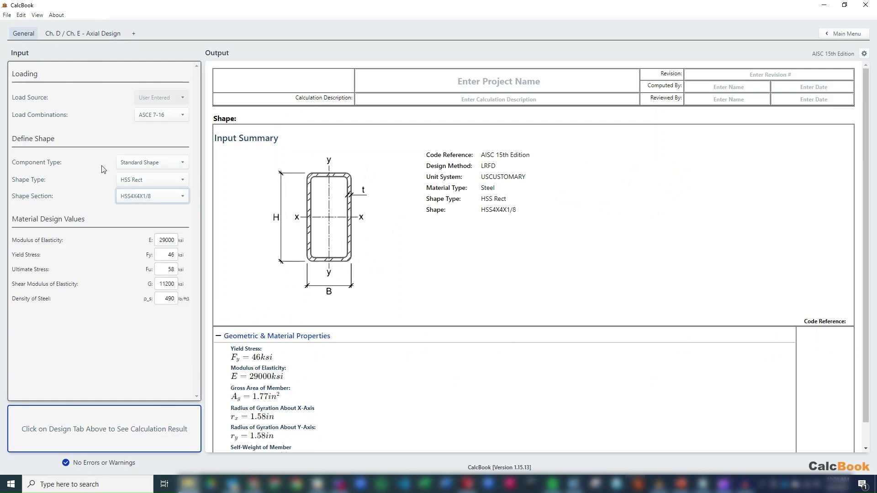
{"action": "left_click", "coordinate": [79, 37]}
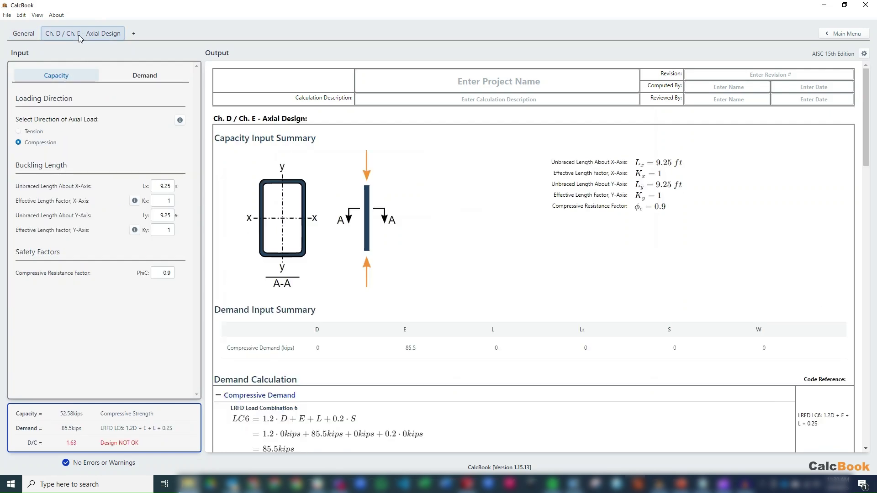
- Restore the HSS4X4X1/4 section and confirm D/C 0.88, Design OK
{"action": "left_click", "coordinate": [31, 34]}
{"action": "left_click", "coordinate": [172, 201]}
{"action": "left_click", "coordinate": [186, 356]}
{"action": "left_click", "coordinate": [185, 357]}
{"action": "left_click", "coordinate": [169, 332]}
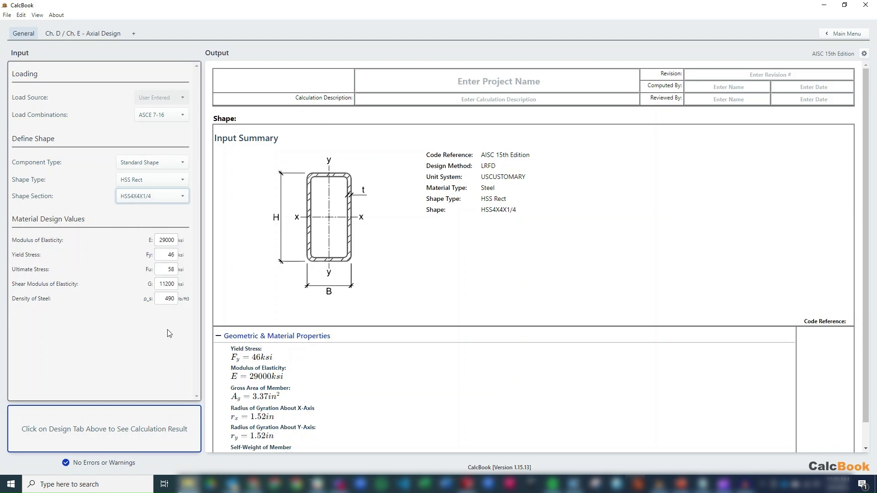
{"action": "left_click", "coordinate": [89, 37]}
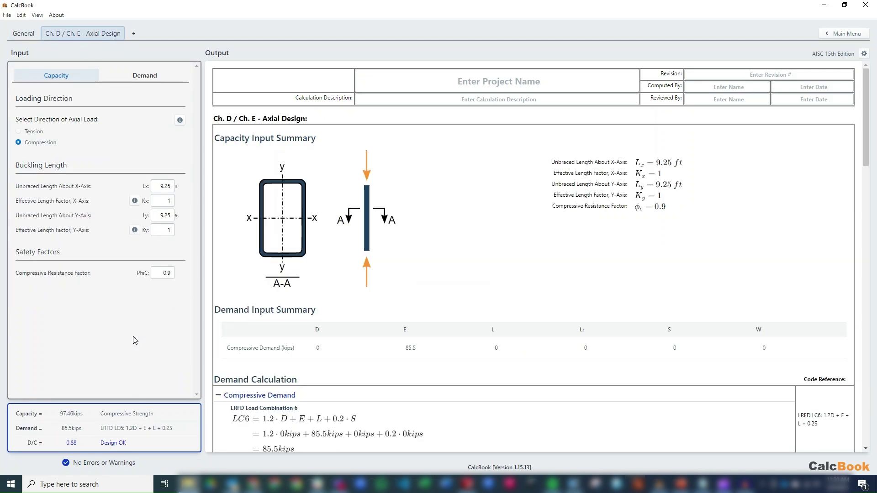